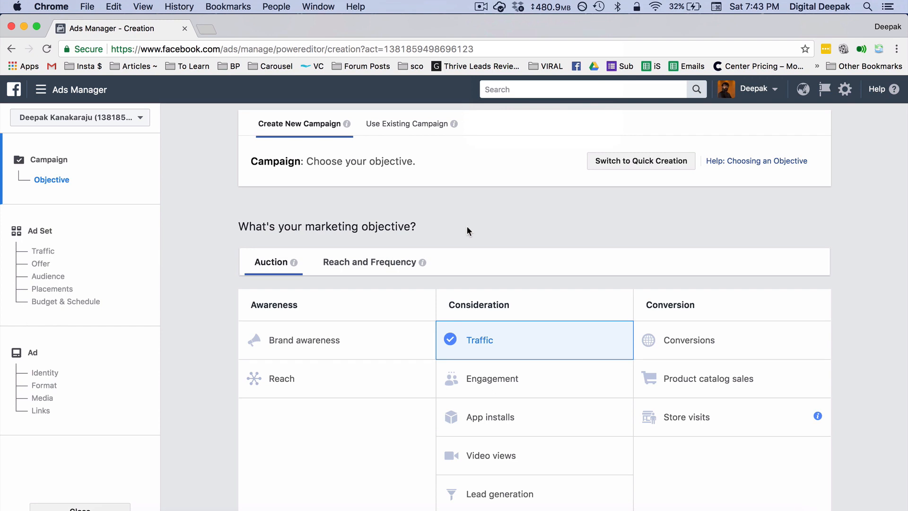
- Choose Lead generation as the marketing objective for the new campaign
scroll(464, 221, down, 4)
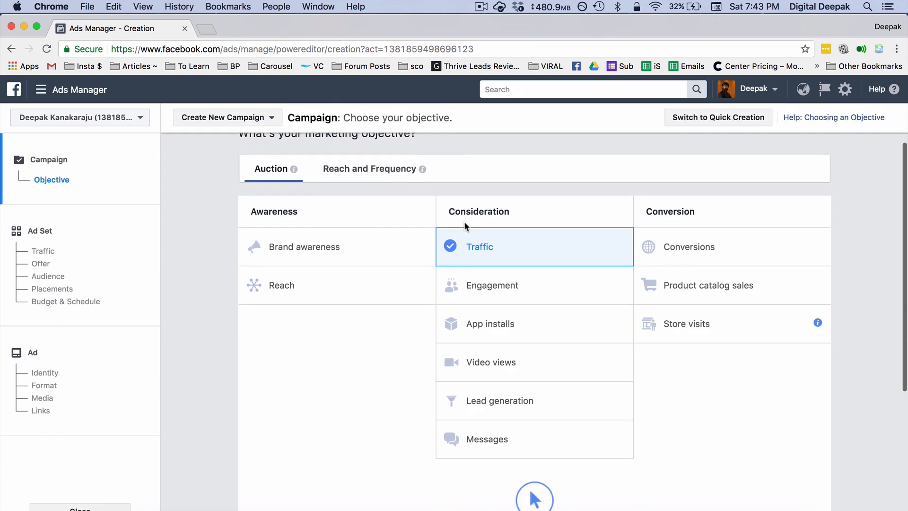
scroll(465, 226, down, 2)
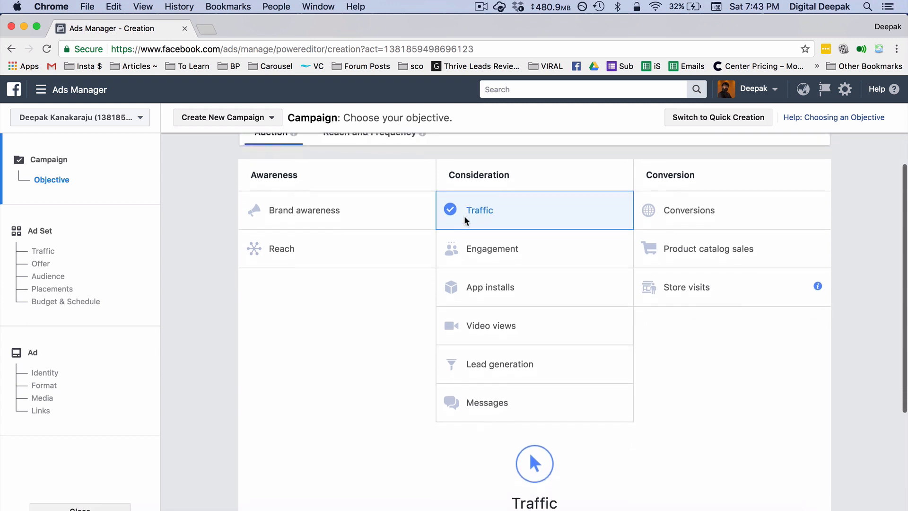
scroll(464, 215, down, 1)
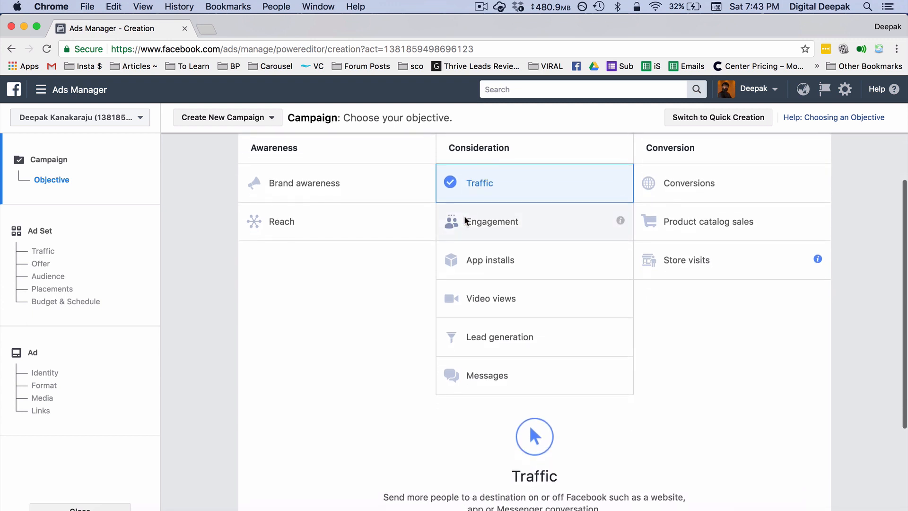
scroll(338, 330, up, 5)
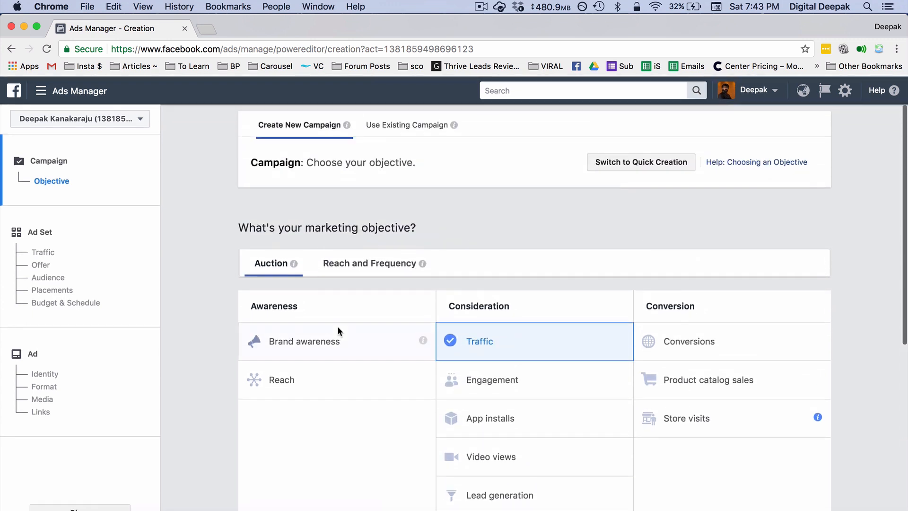
scroll(337, 329, down, 4)
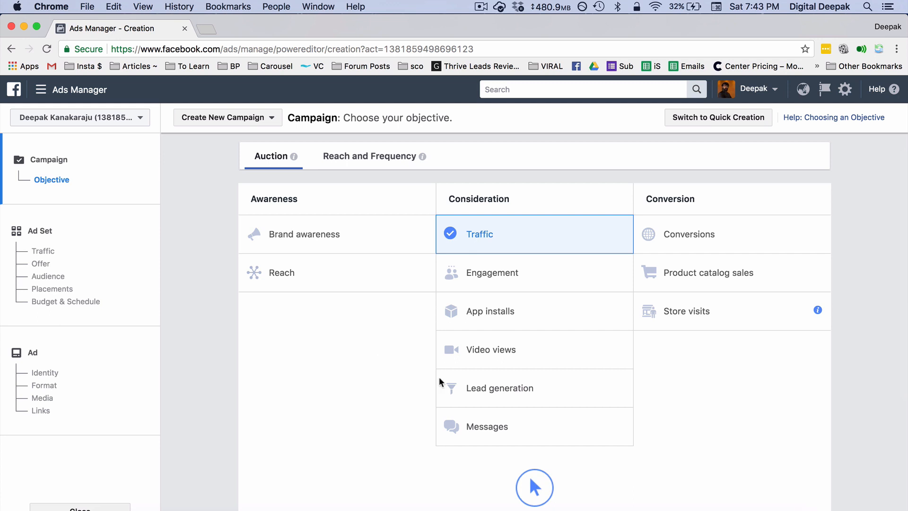
click(481, 382)
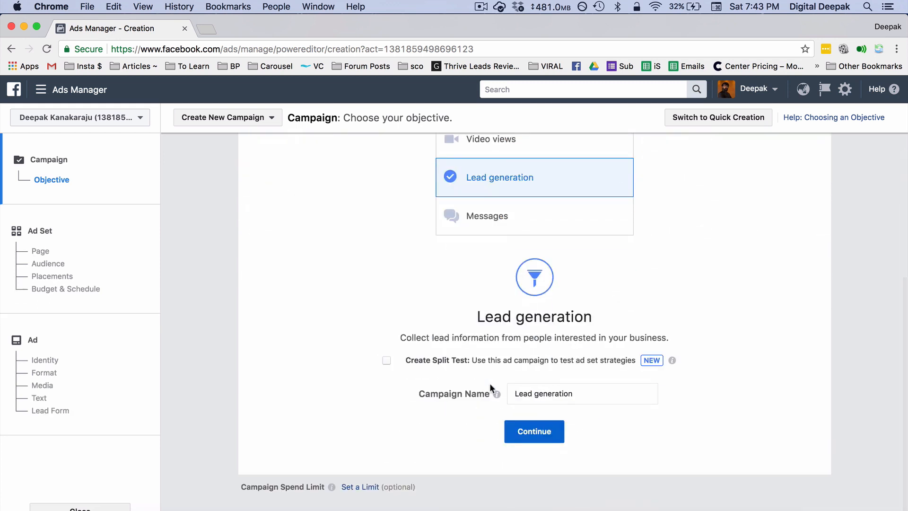
- Name the campaign "Lead generation - Vanivilas" and continue to the ad set setup
click(580, 399)
text(-)
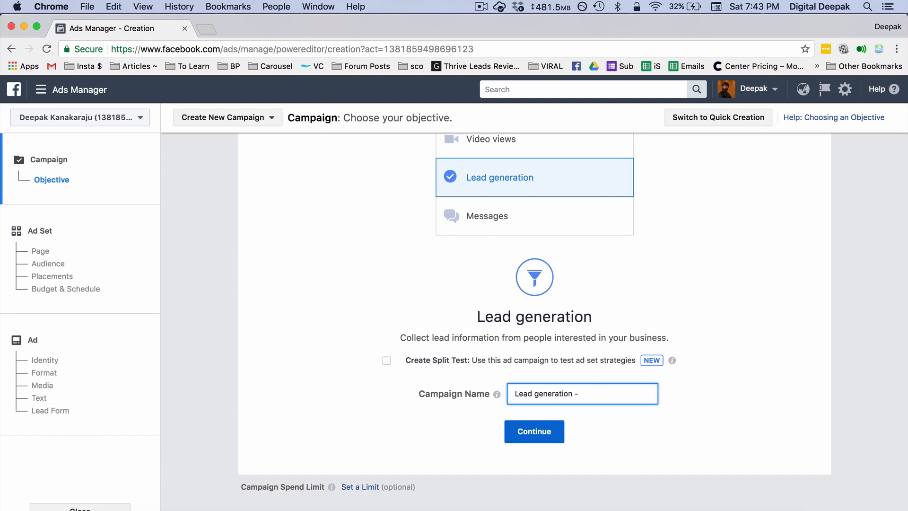
text( Vanivilas)
click(608, 440)
click(548, 437)
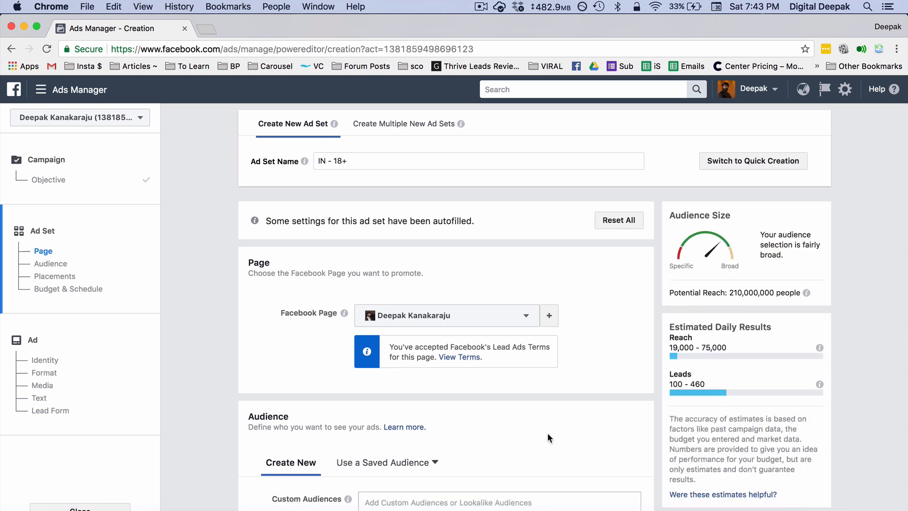
- Select Veracious Vanivilas as the Facebook Page the ad set promotes
scroll(546, 432, down, 2)
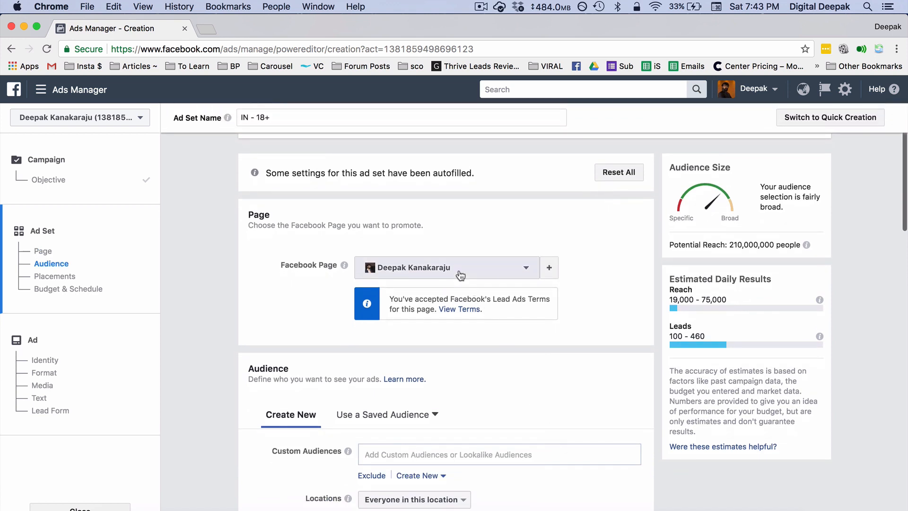
click(460, 275)
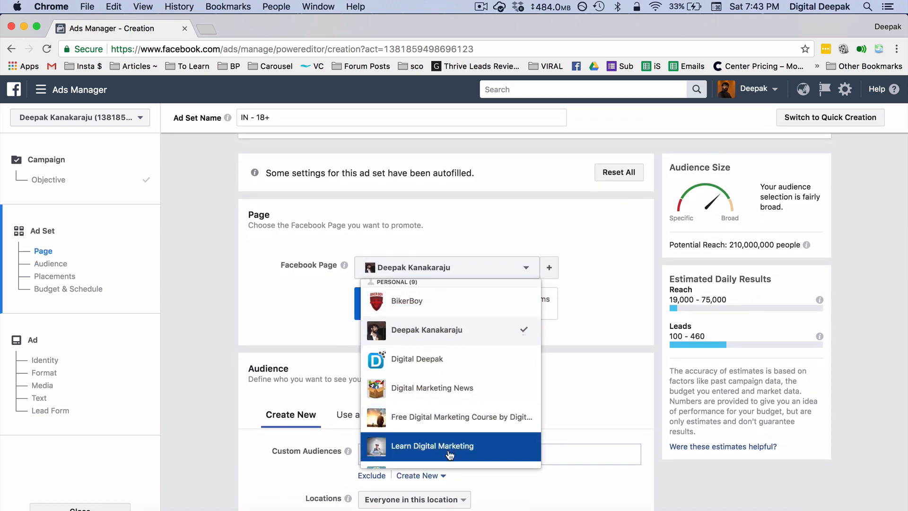
scroll(449, 455, down, 5)
click(444, 413)
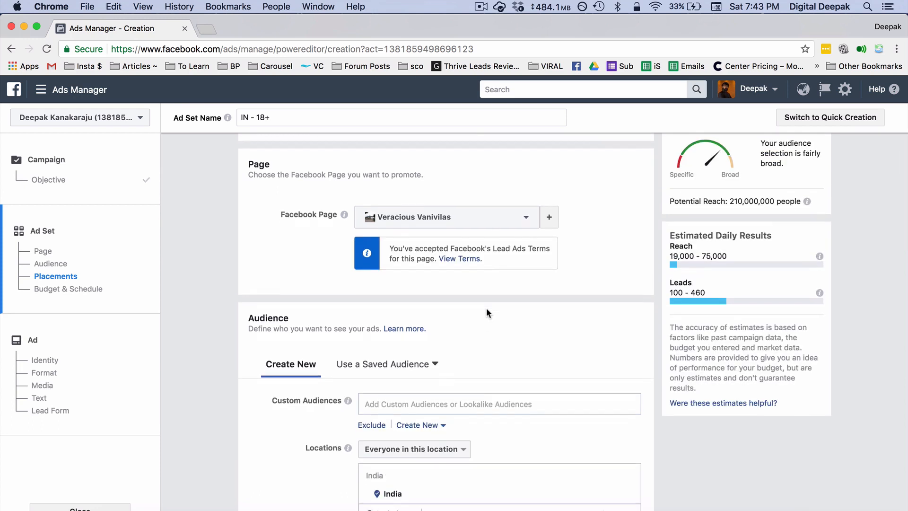
scroll(486, 309, down, 2)
click(439, 315)
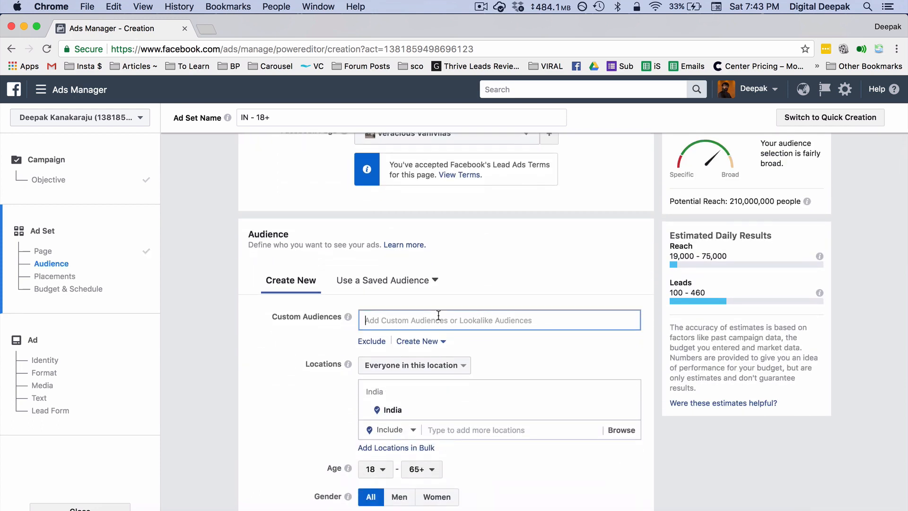
scroll(452, 279, down, 1)
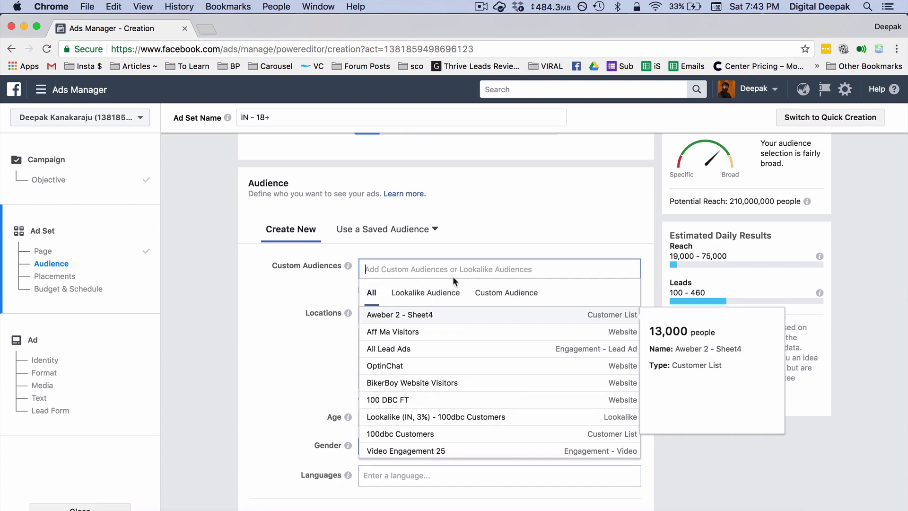
click(294, 311)
- Set the audience location to the city of Bangalore, Karnataka, India
scroll(337, 345, down, 1)
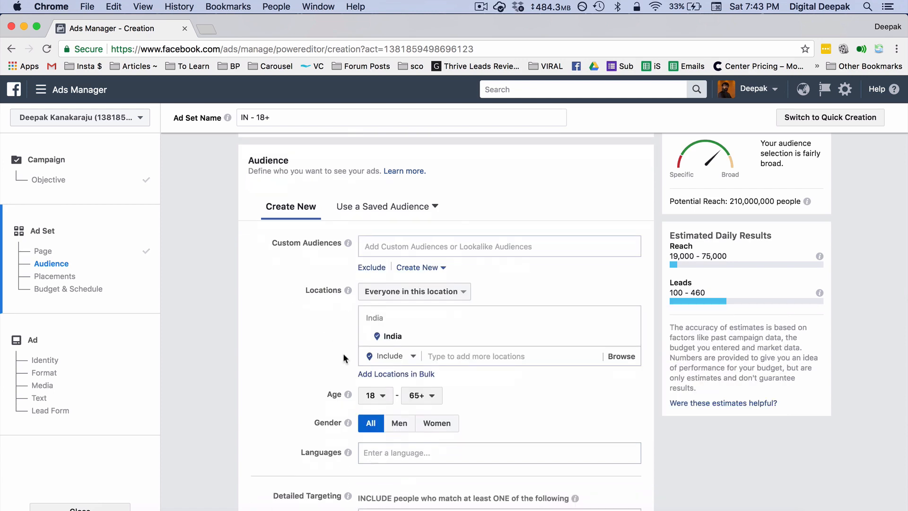
click(471, 339)
text(bangalore)
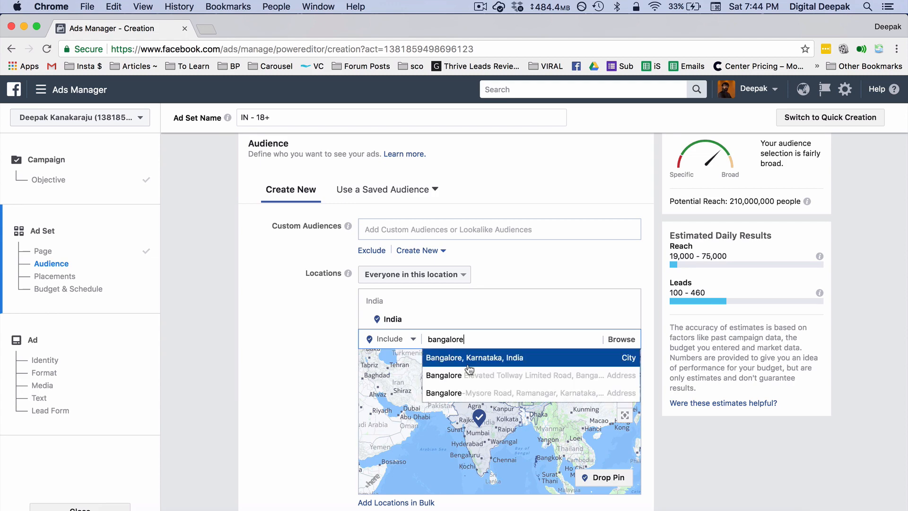
click(469, 358)
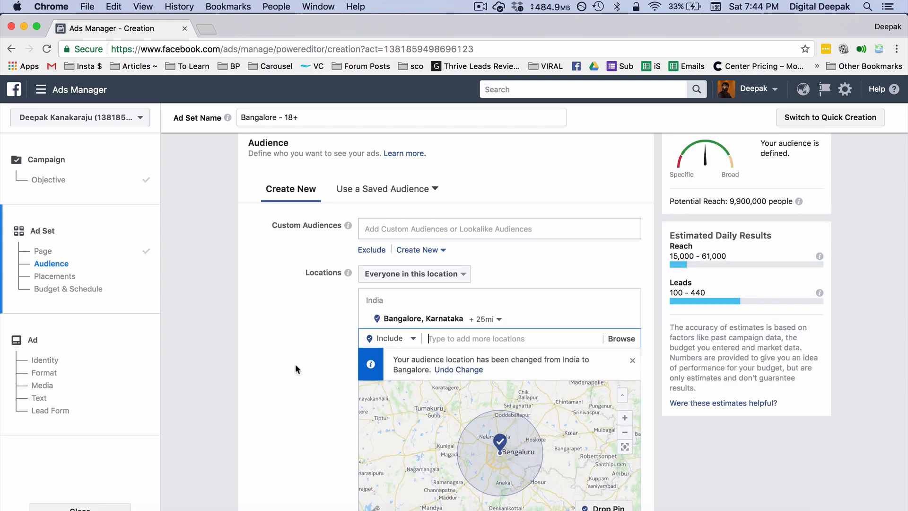
- Reduce the targeting radius around Bangalore to 10 miles
scroll(296, 367, down, 3)
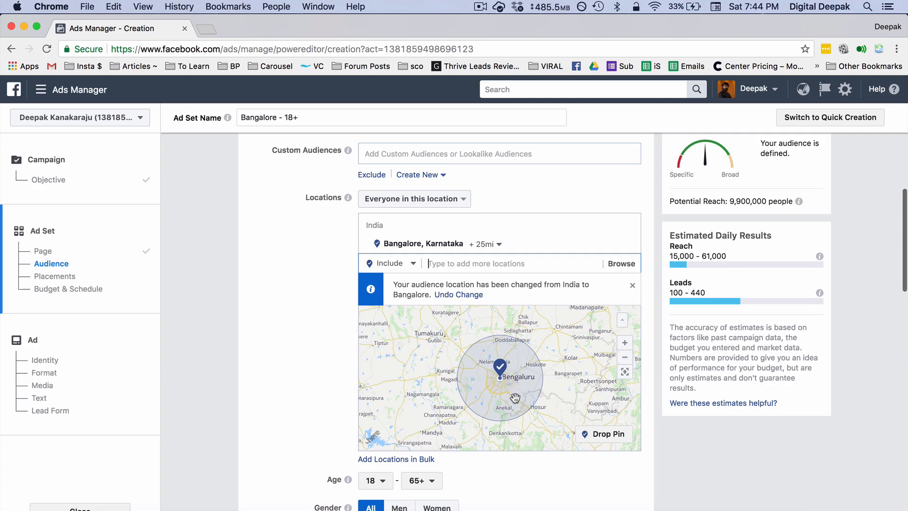
scroll(515, 397, down, 3)
scroll(515, 397, up, 3)
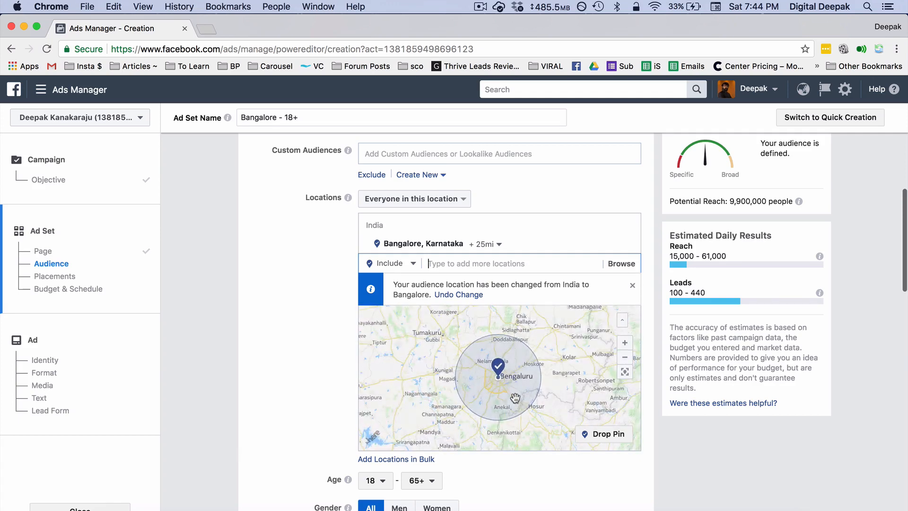
scroll(515, 397, up, 1)
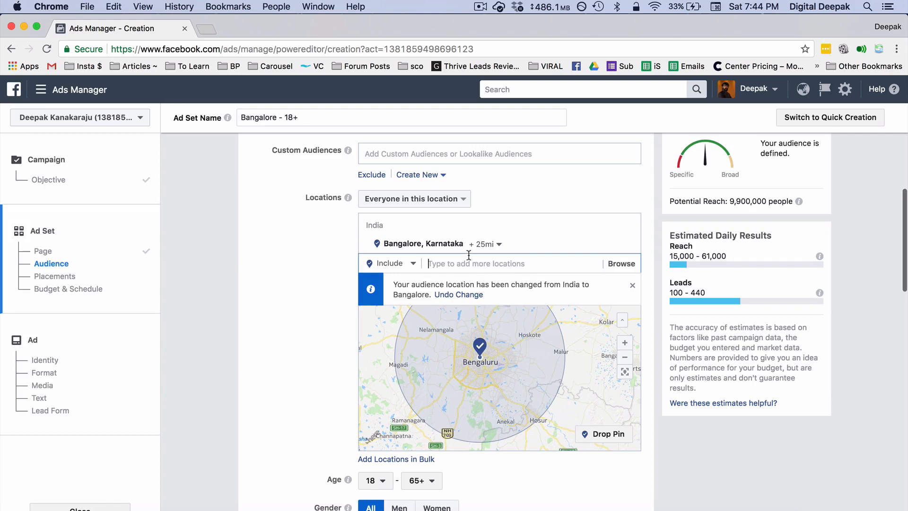
click(484, 244)
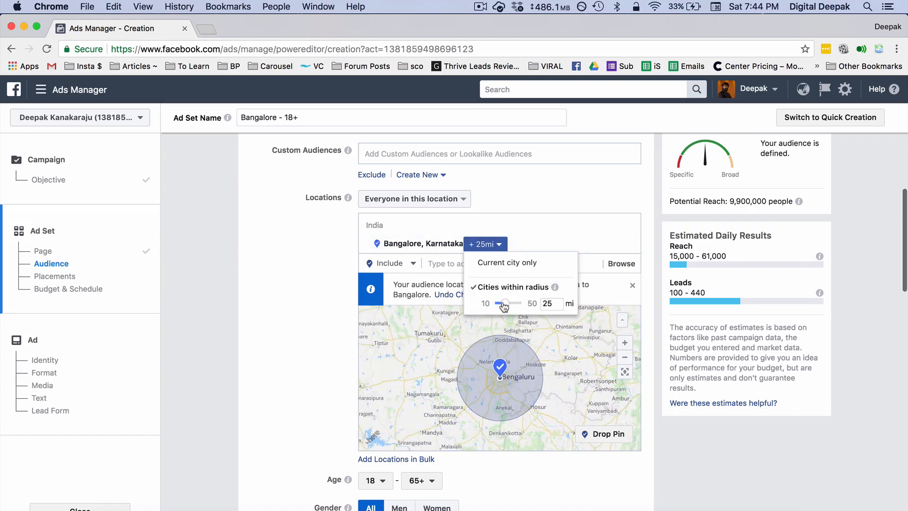
drag(504, 305, 482, 303)
click(479, 364)
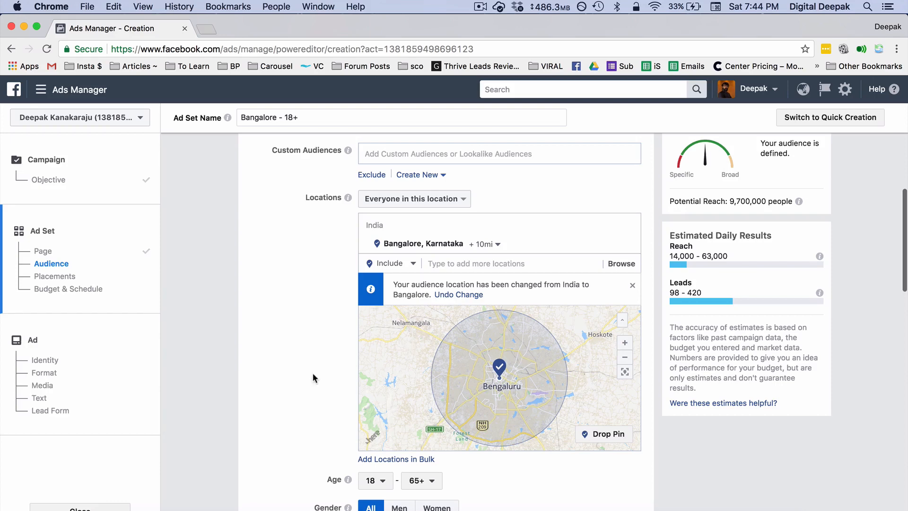
- Set the audience's minimum age to 30
scroll(314, 378, down, 4)
scroll(312, 379, down, 1)
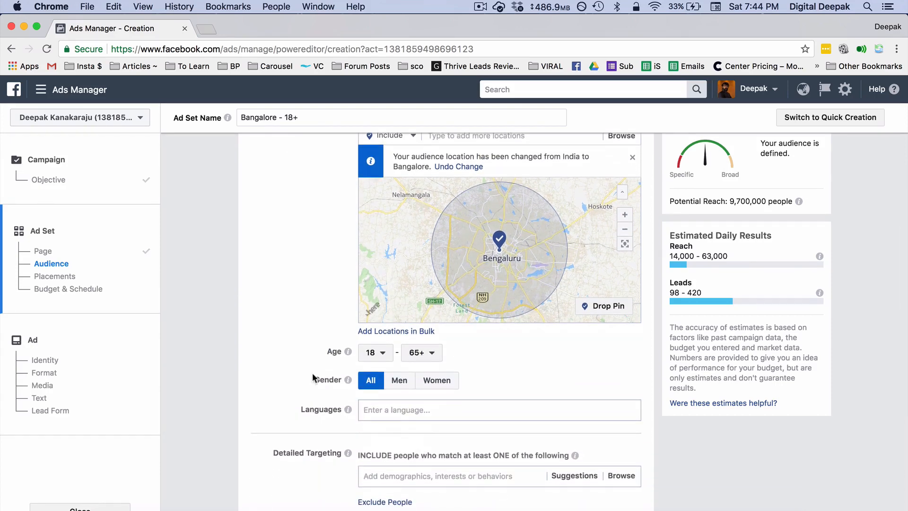
click(375, 353)
scroll(379, 222, down, 2)
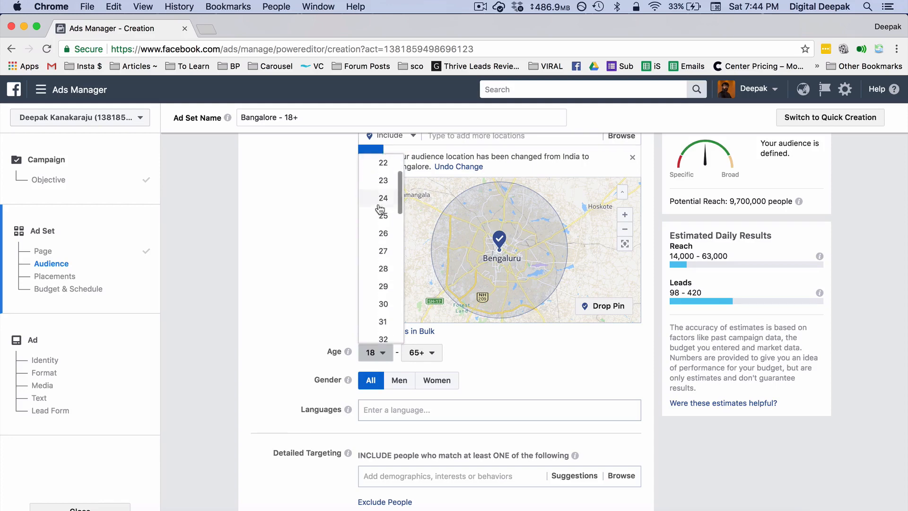
click(378, 303)
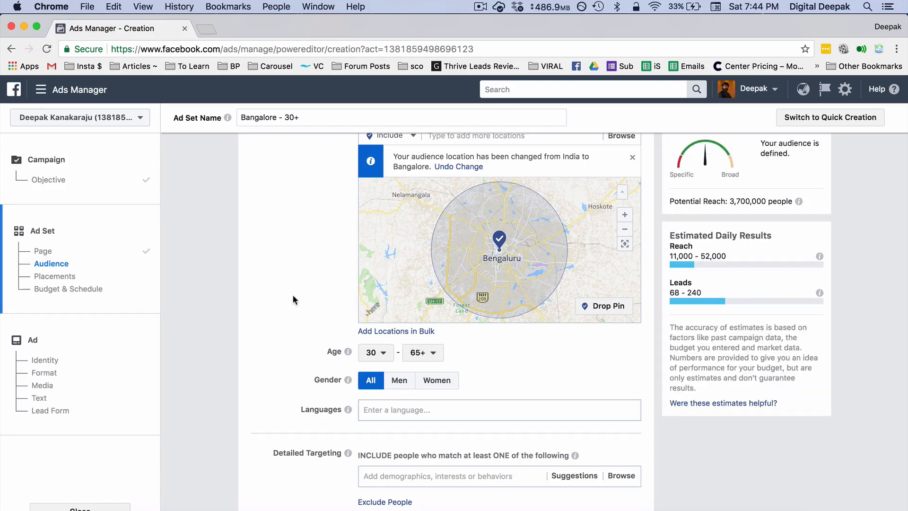
- Set the ad set's daily budget to $100, keeping the default detailed targeting and automatic placements
scroll(293, 299, up, 3)
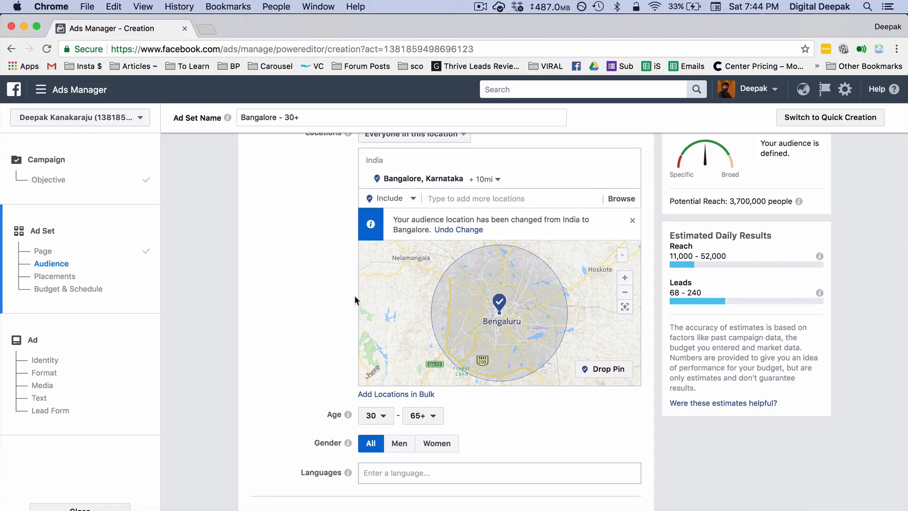
scroll(249, 338, down, 1)
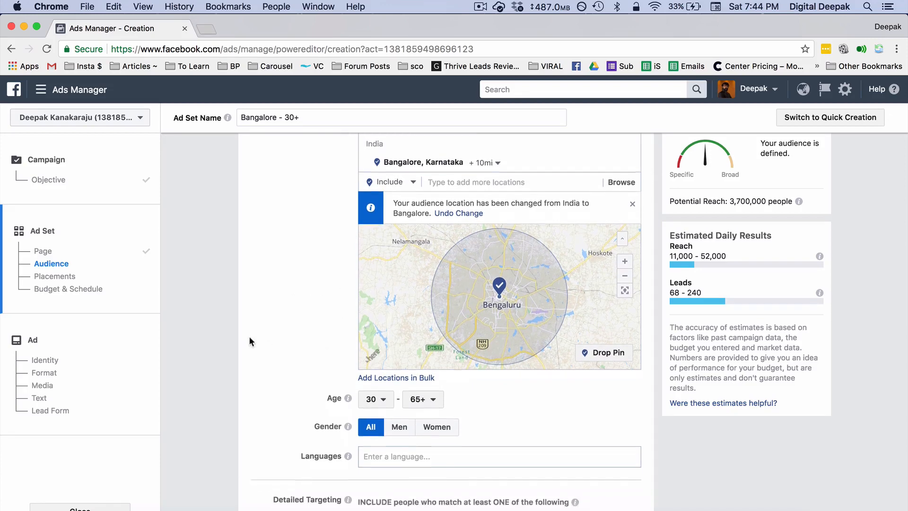
scroll(249, 339, down, 5)
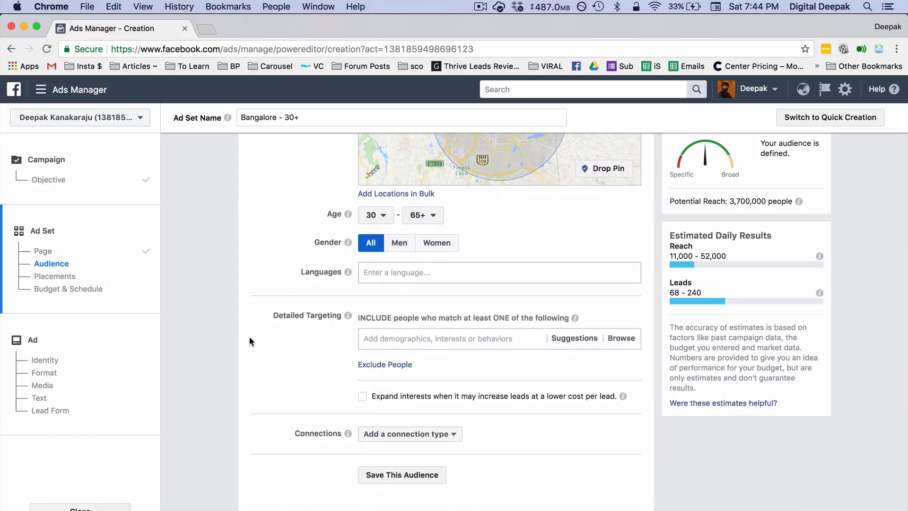
scroll(248, 336, down, 2)
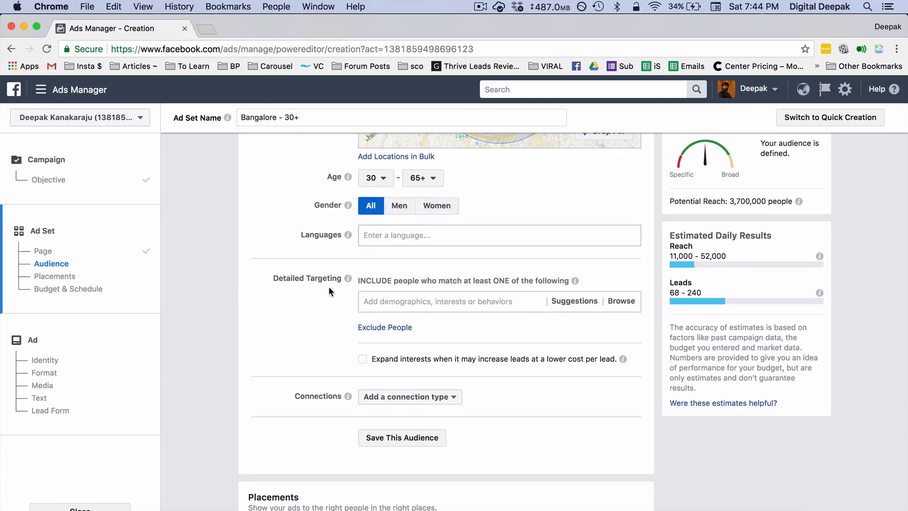
scroll(330, 292, down, 2)
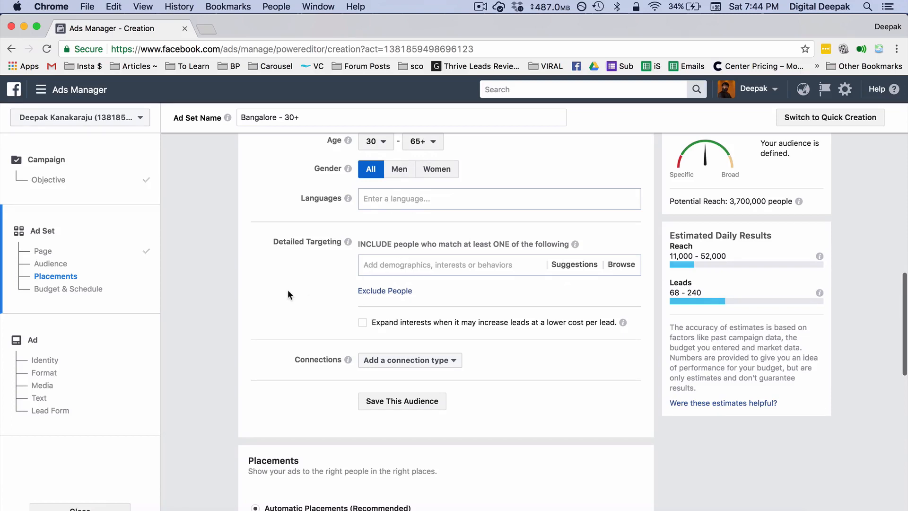
scroll(287, 291, down, 8)
scroll(287, 293, down, 5)
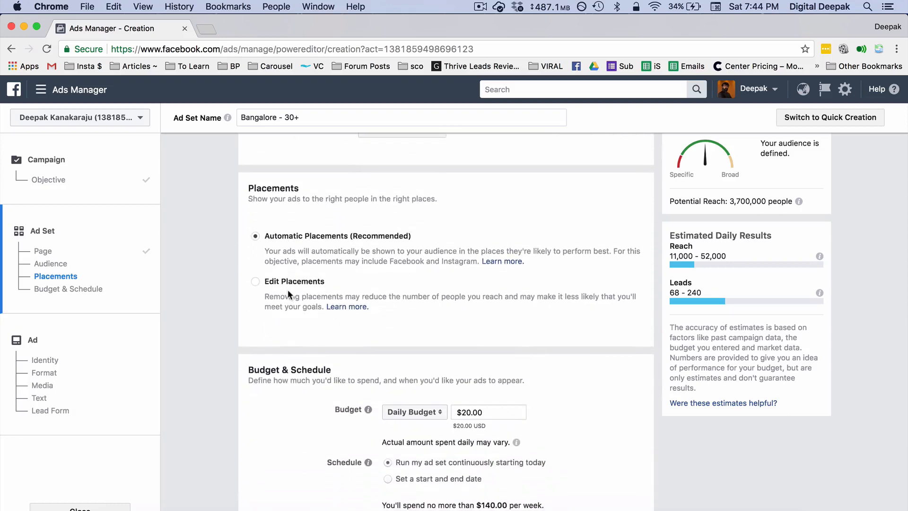
click(462, 303)
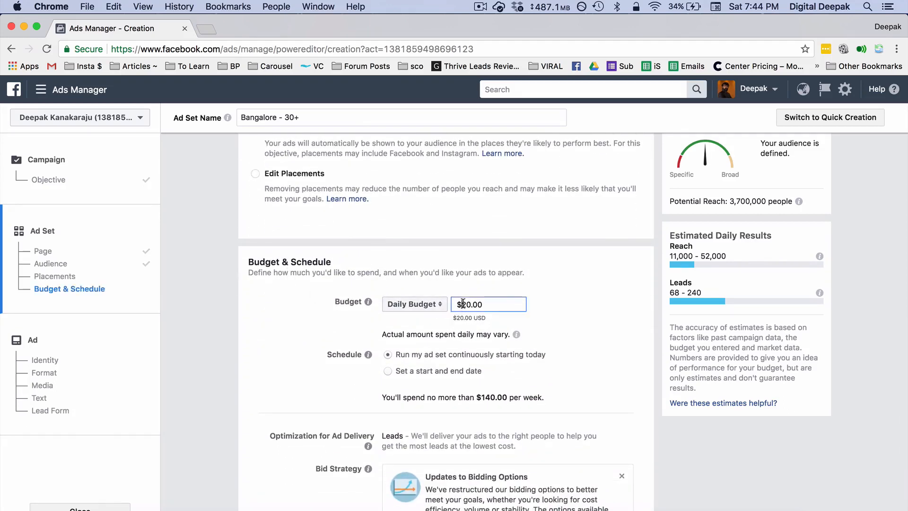
key(Delete)
text(10)
click(586, 316)
- Accept the default bid and schedule settings and continue to the ad setup's format options
scroll(585, 315, down, 5)
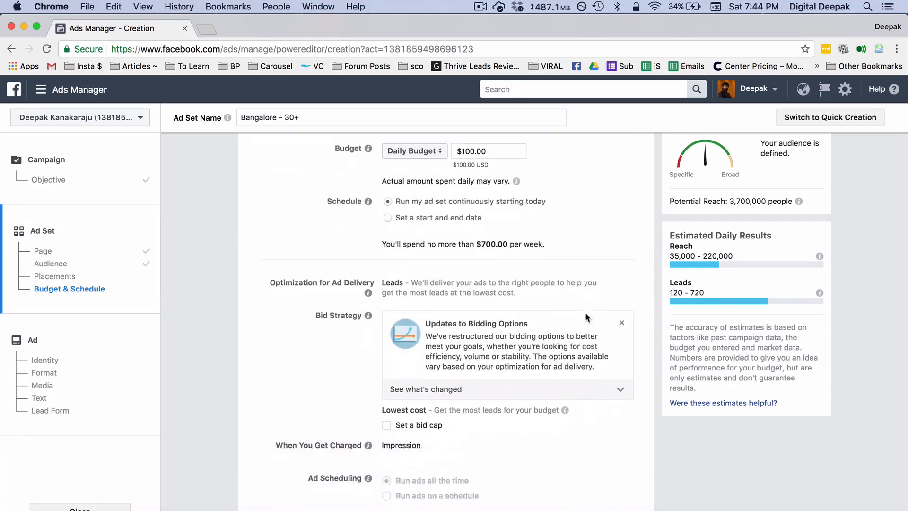
scroll(586, 316, down, 2)
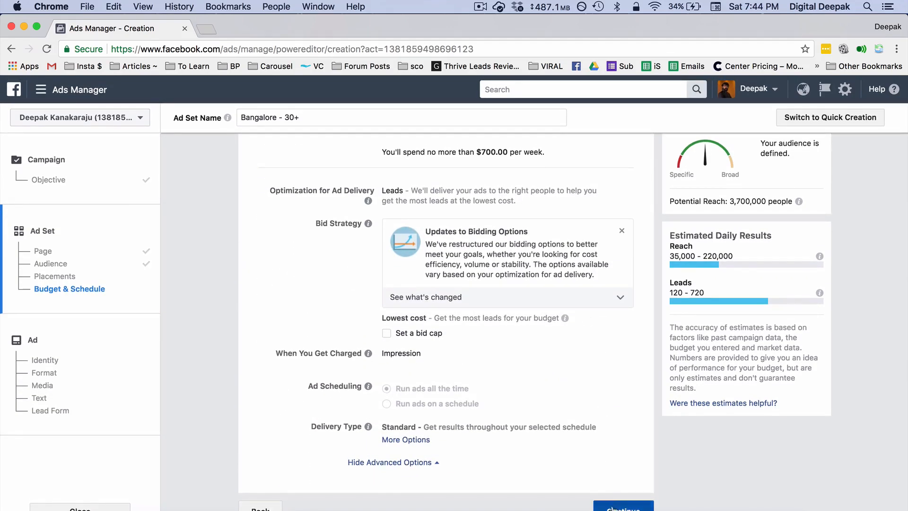
click(614, 509)
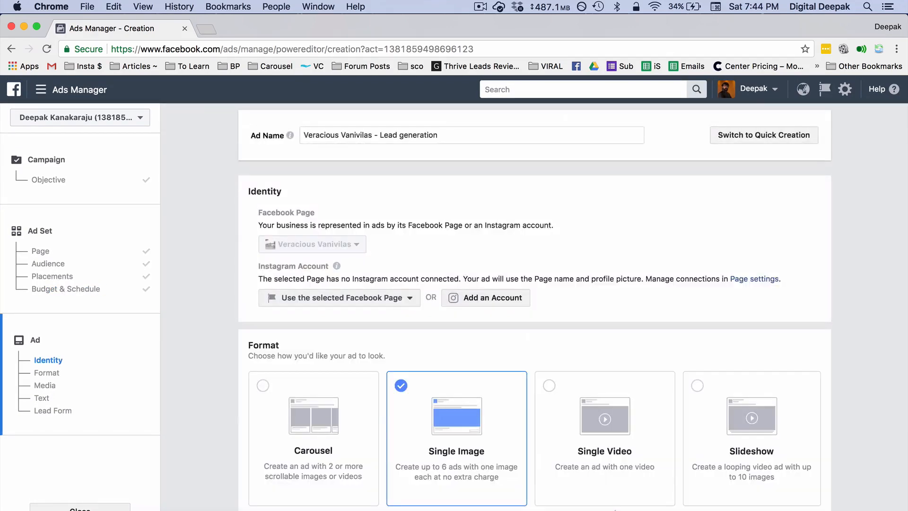
scroll(576, 324, down, 5)
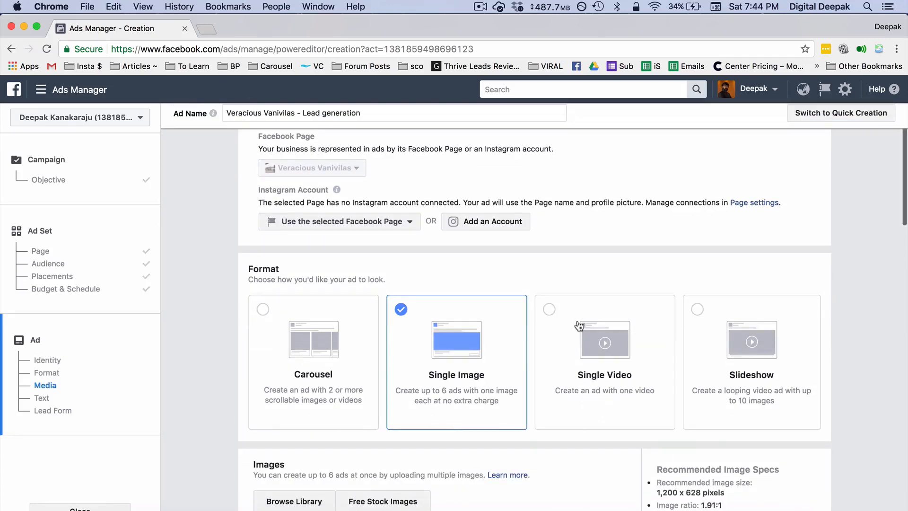
- Review the ad's image, text, display link, headline, News Feed link description and call-to-action settings
scroll(578, 321, down, 4)
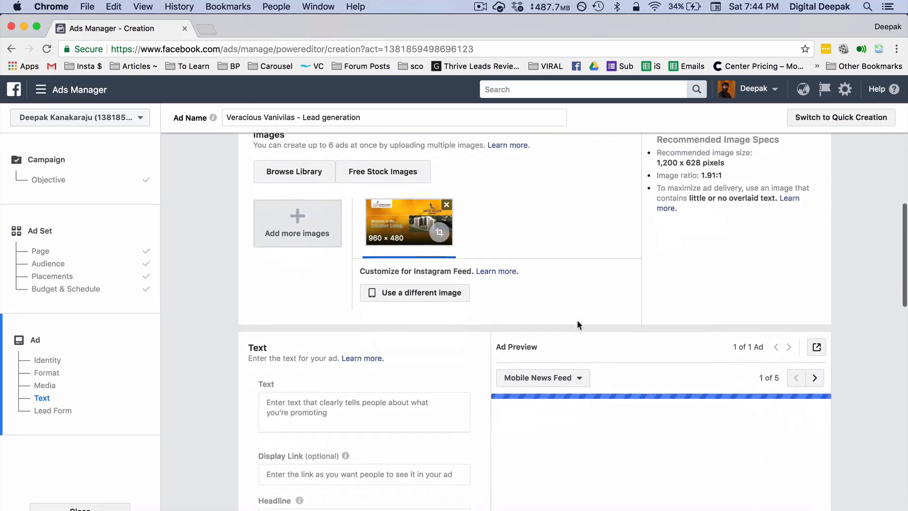
scroll(577, 320, down, 1)
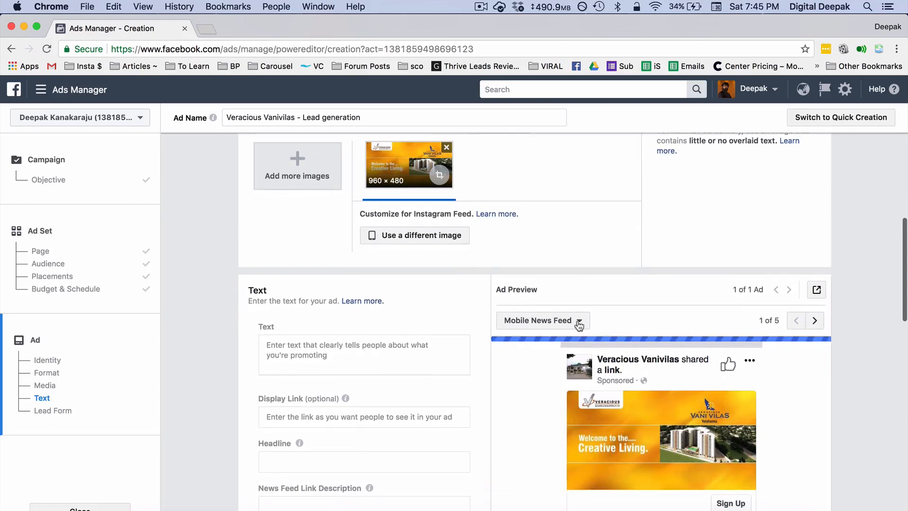
scroll(577, 322, up, 2)
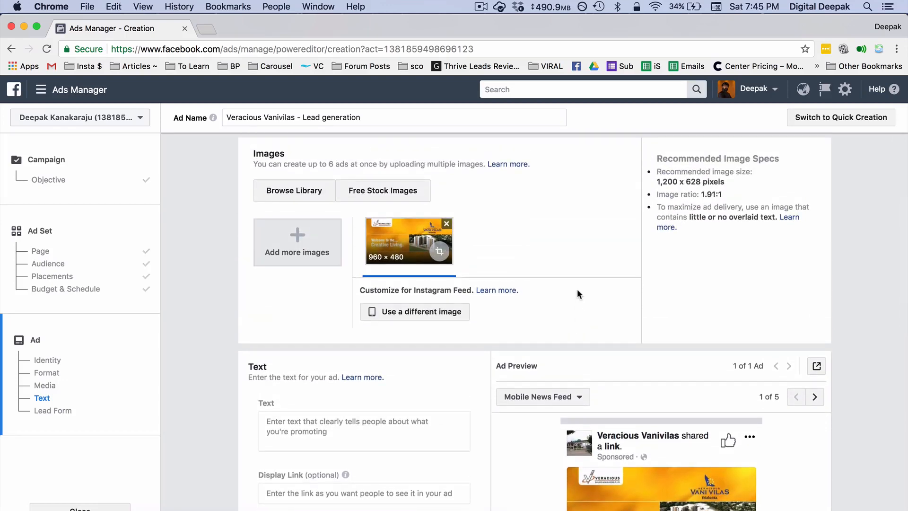
scroll(576, 291, down, 4)
scroll(577, 291, down, 2)
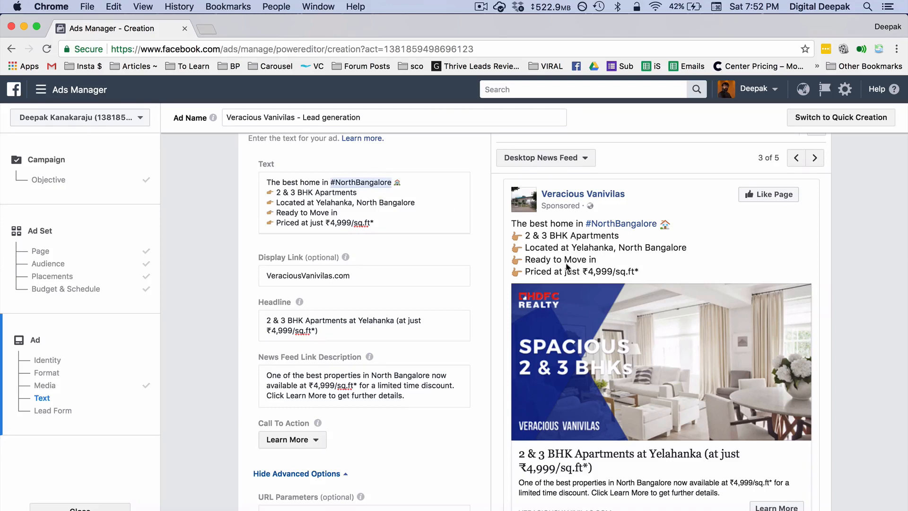
scroll(425, 287, down, 2)
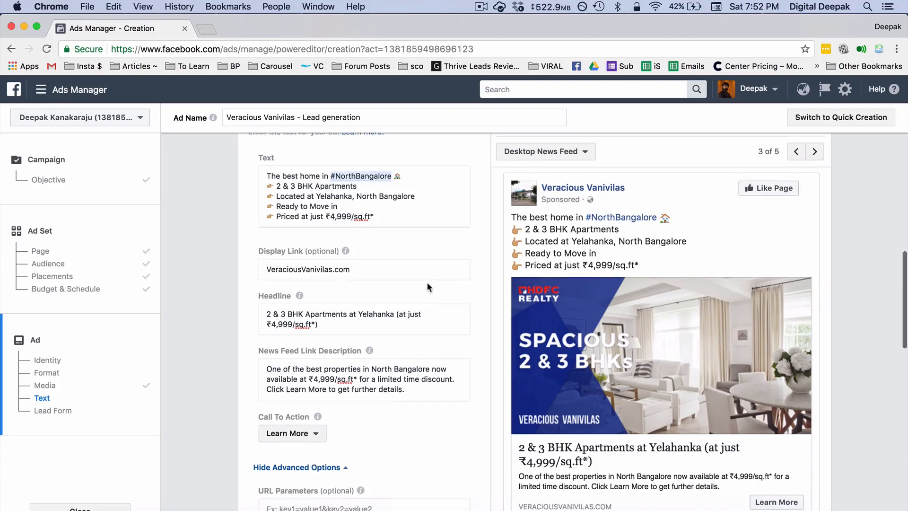
scroll(442, 313, down, 2)
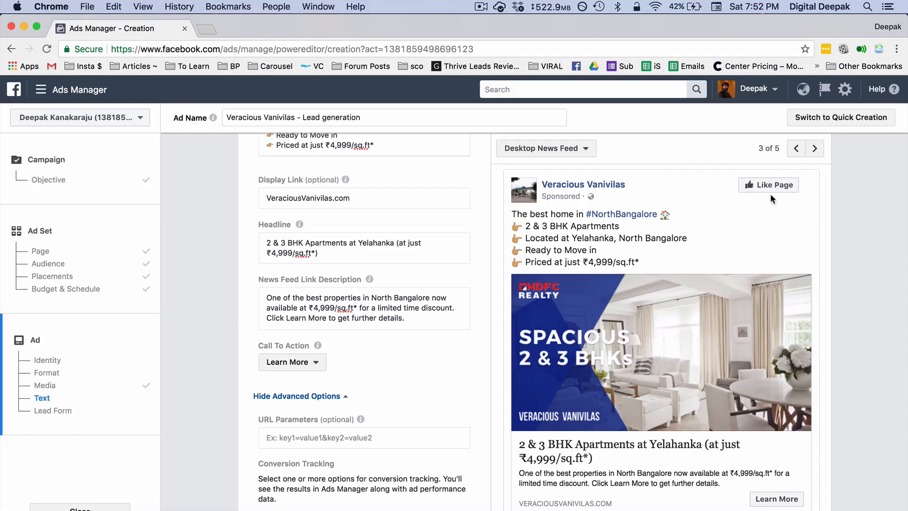
- Switch the ad preview from Desktop to Mobile News Feed and check the remaining ad settings down to the lead form list
click(795, 150)
click(796, 150)
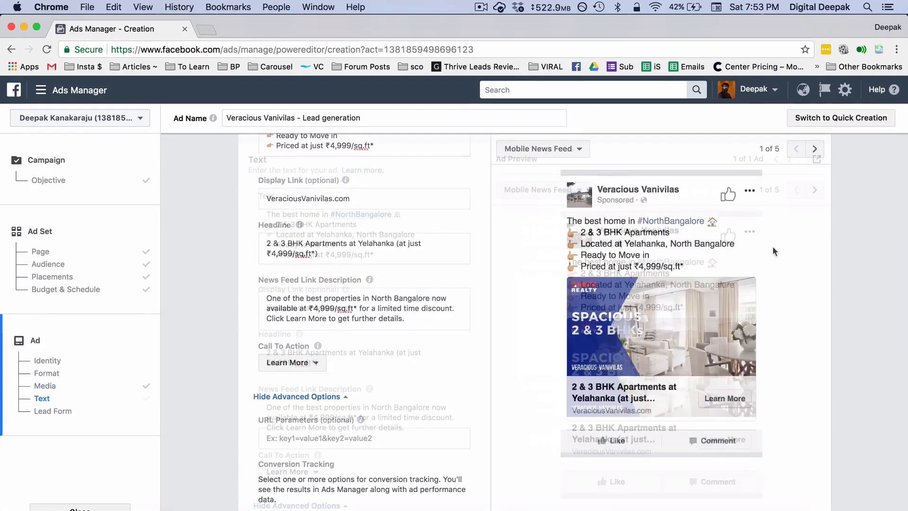
scroll(617, 238, up, 3)
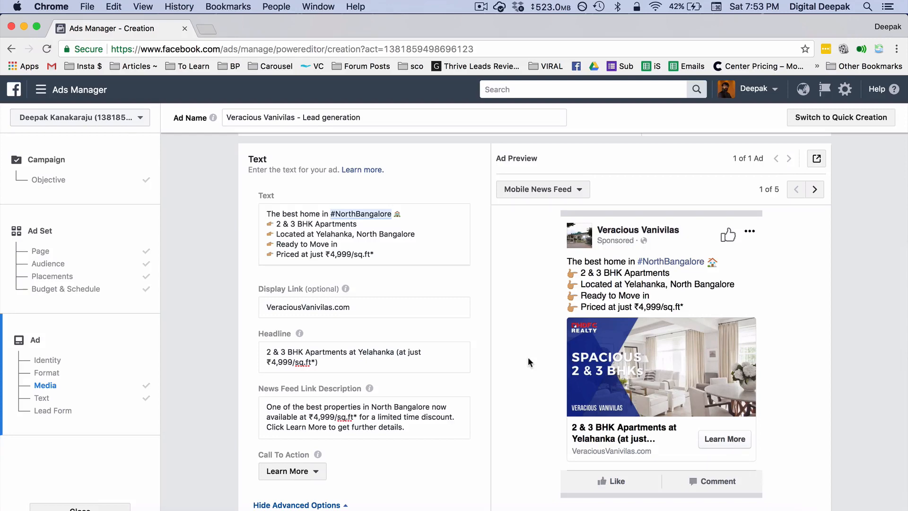
scroll(528, 357, down, 7)
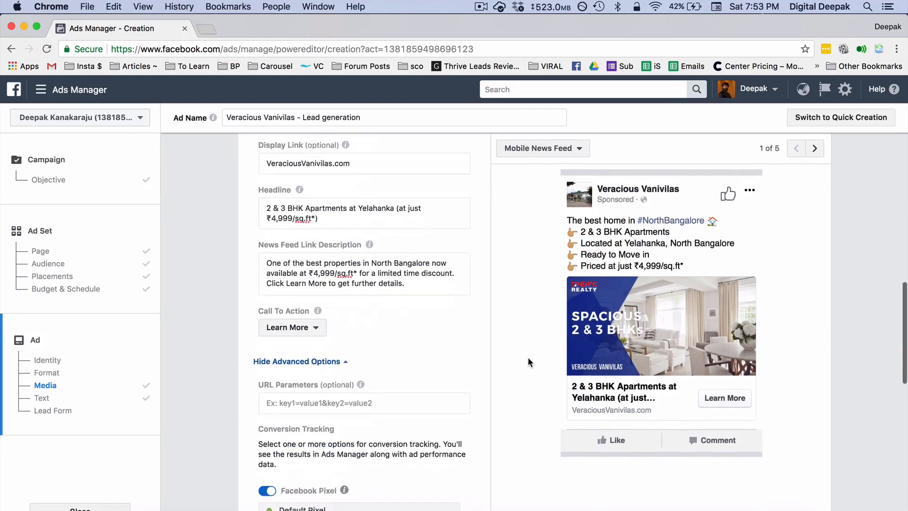
scroll(528, 356, down, 5)
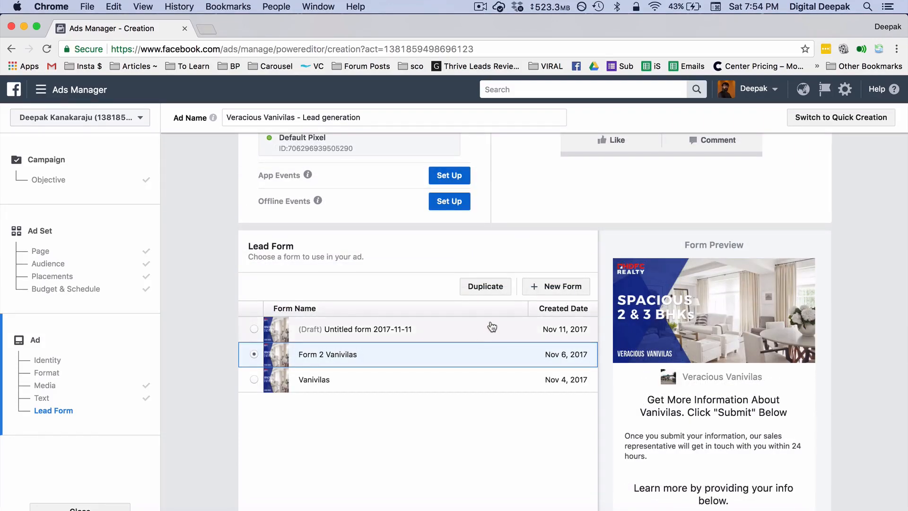
click(550, 282)
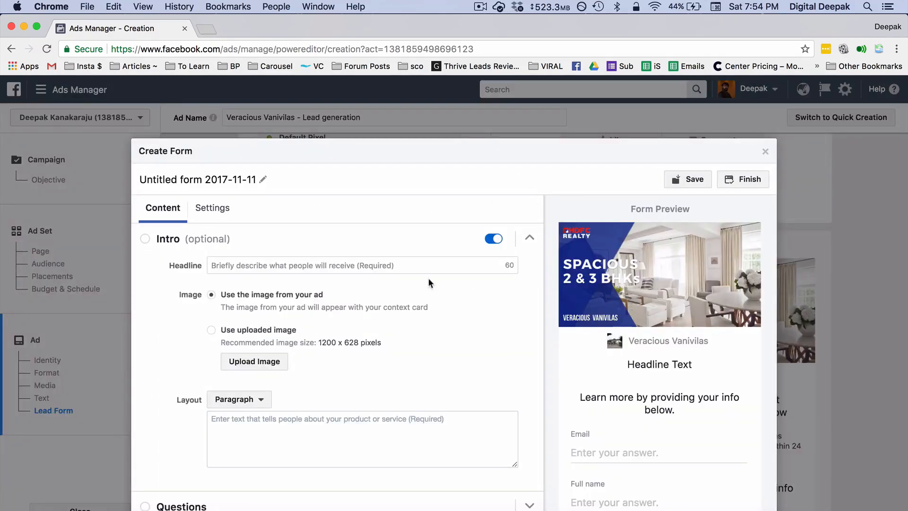
scroll(427, 280, down, 3)
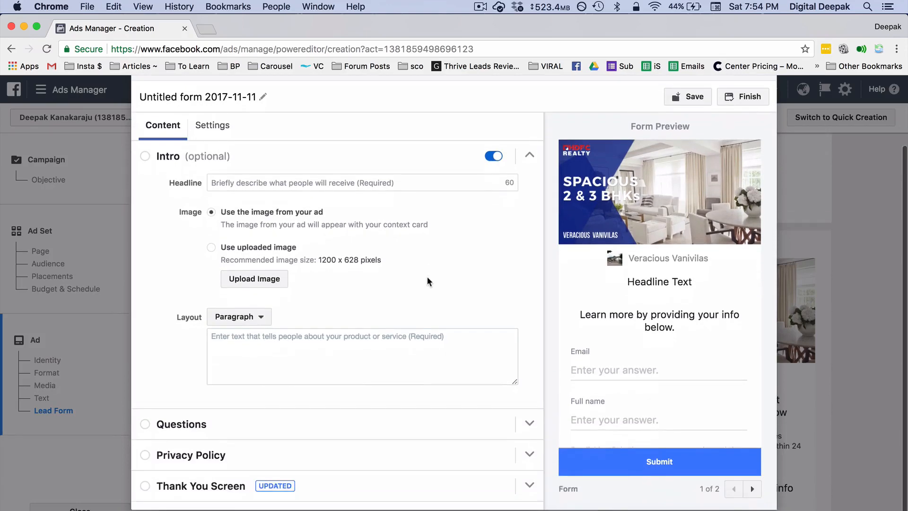
click(390, 423)
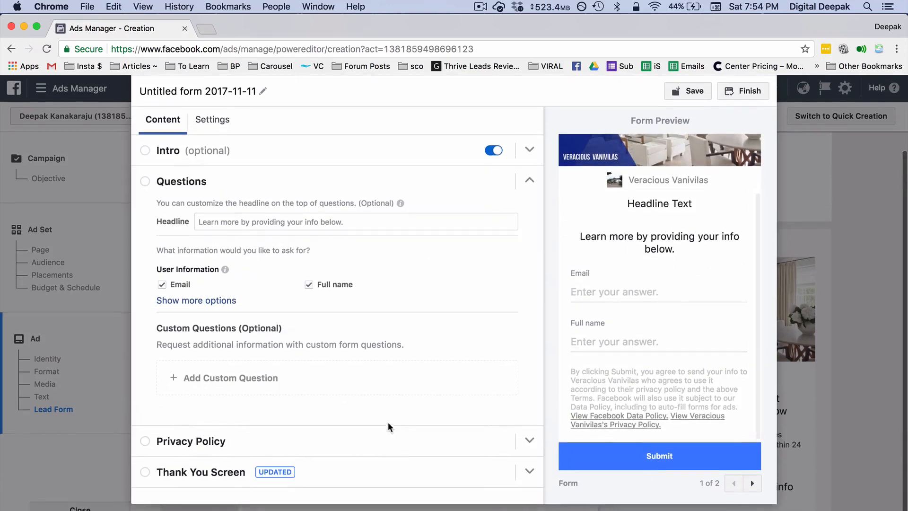
click(224, 306)
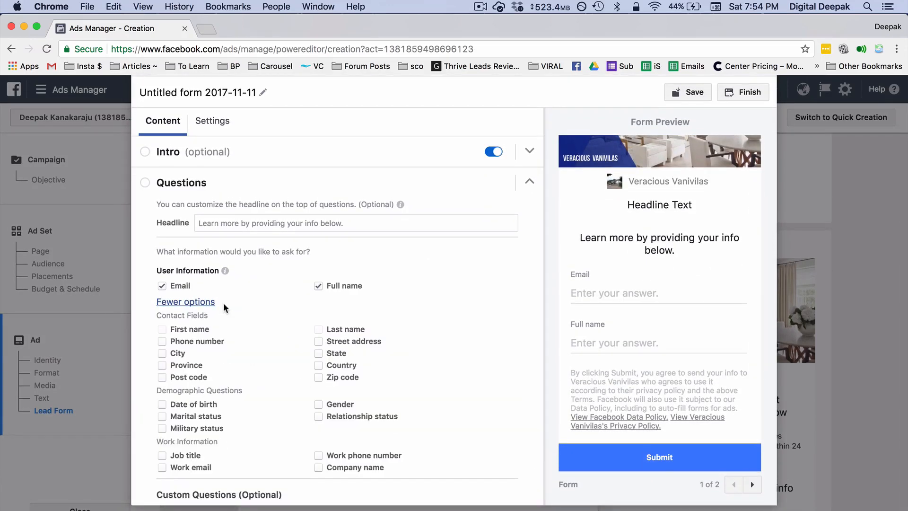
click(202, 341)
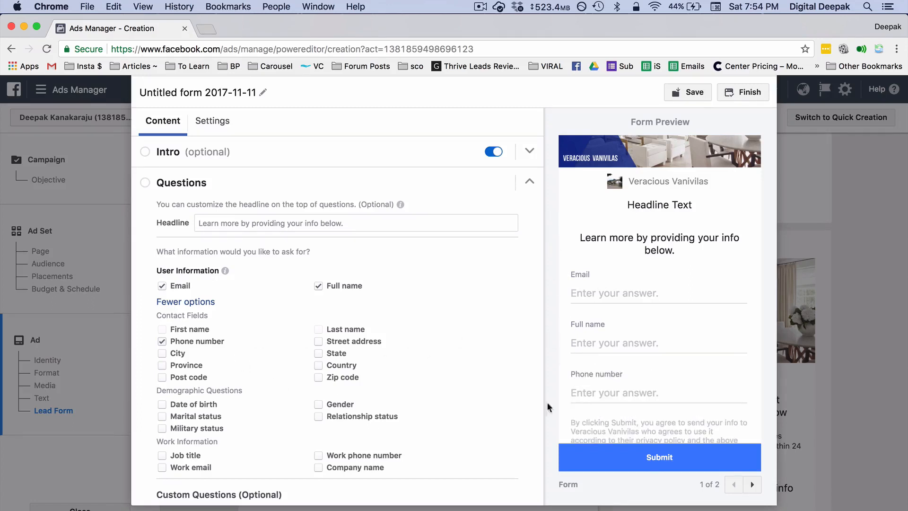
scroll(537, 427, down, 5)
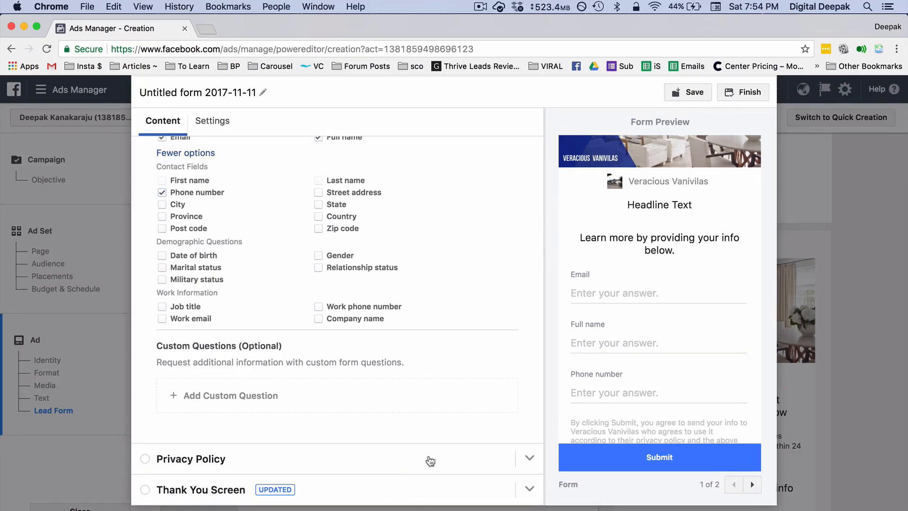
scroll(512, 196, up, 5)
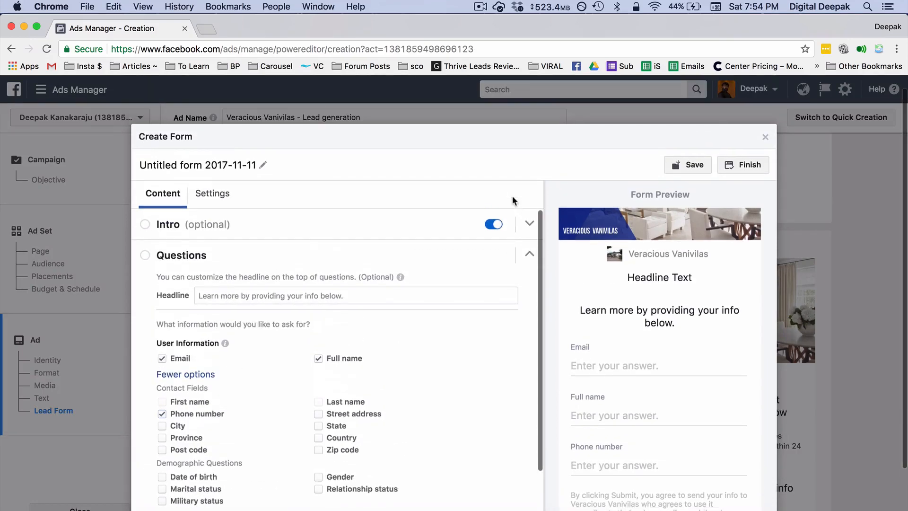
click(766, 136)
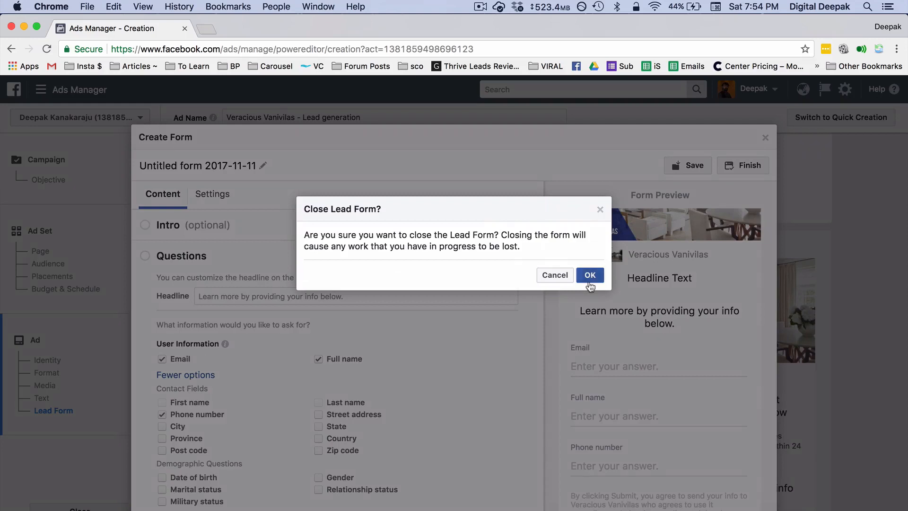
click(589, 275)
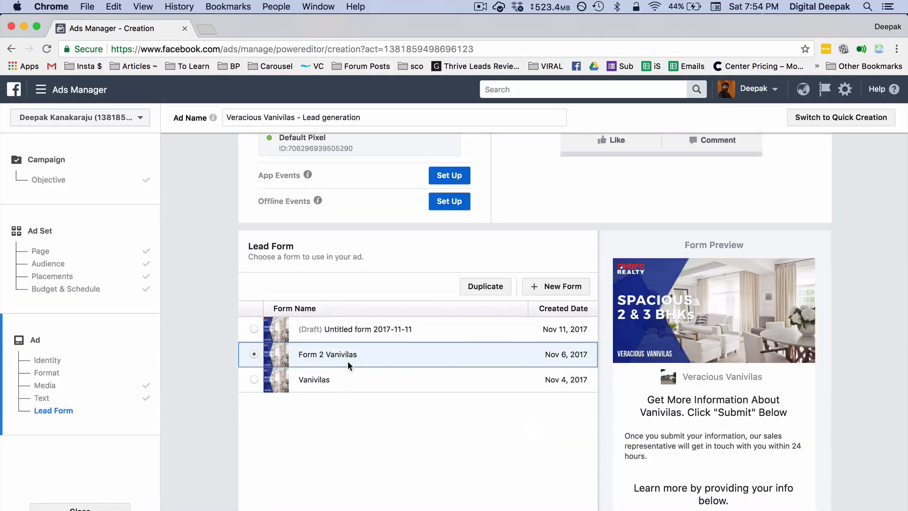
- Check the preview of the Form 2 Vanivilas lead form, confirm the ad with it and look through the confirmation page
scroll(517, 443, down, 4)
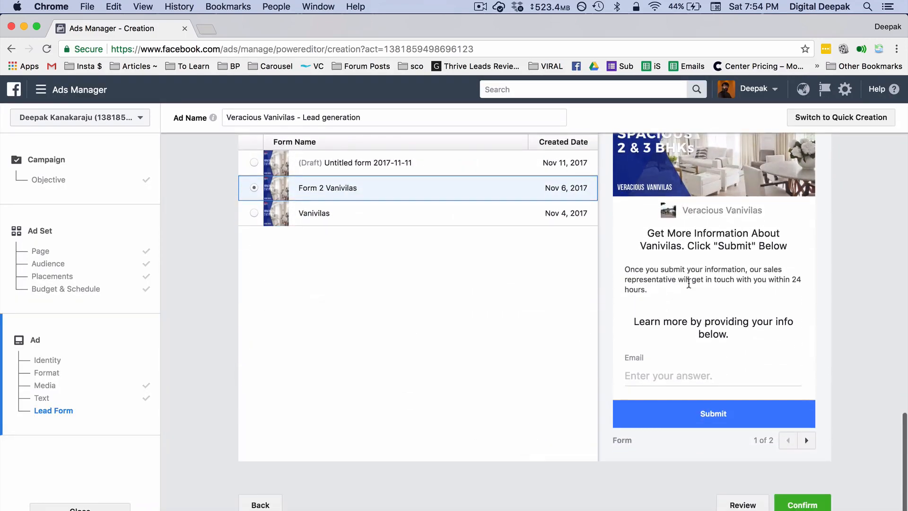
scroll(688, 283, down, 3)
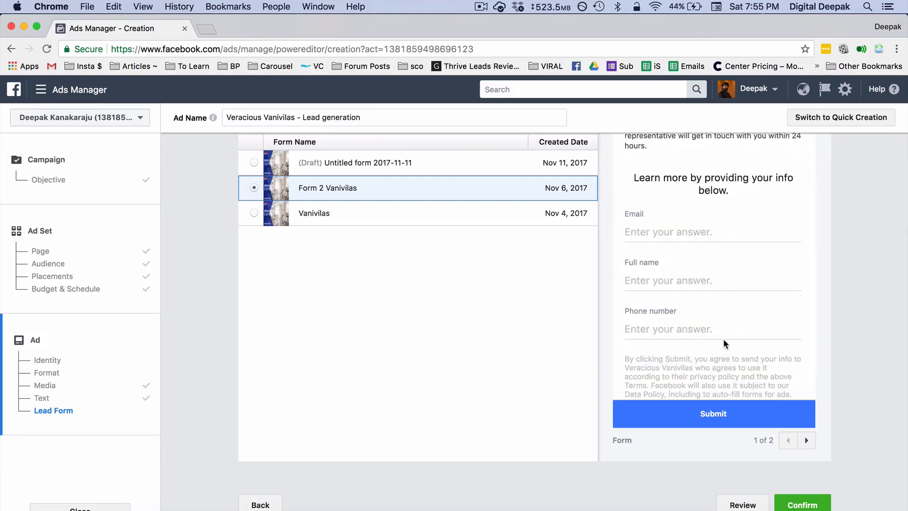
click(802, 505)
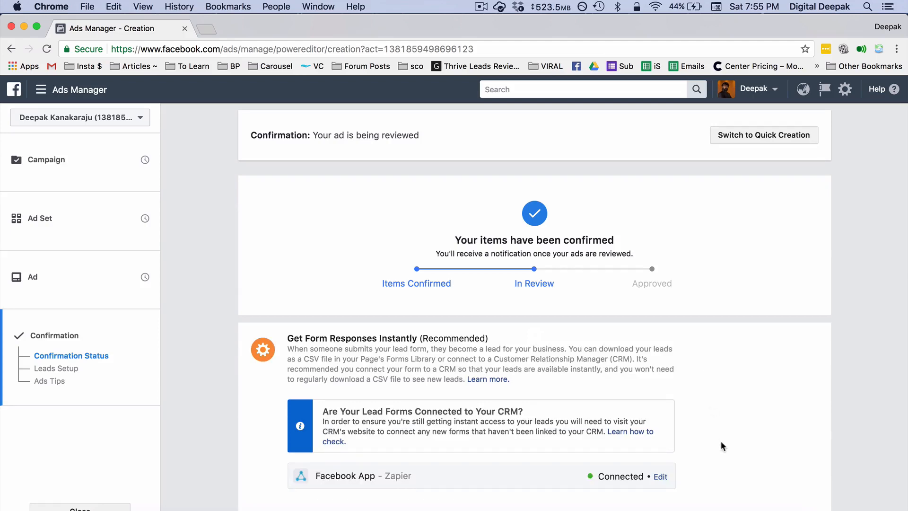
scroll(720, 444, down, 3)
scroll(721, 442, down, 5)
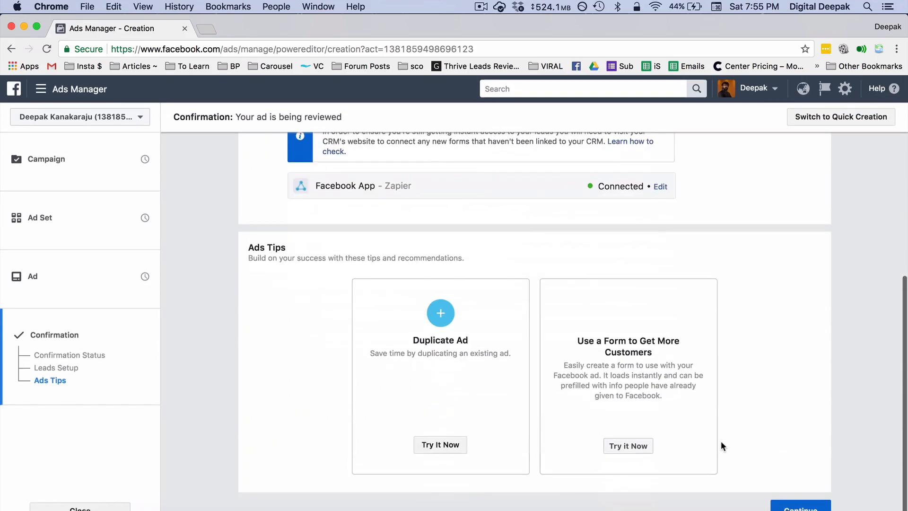
scroll(721, 442, up, 6)
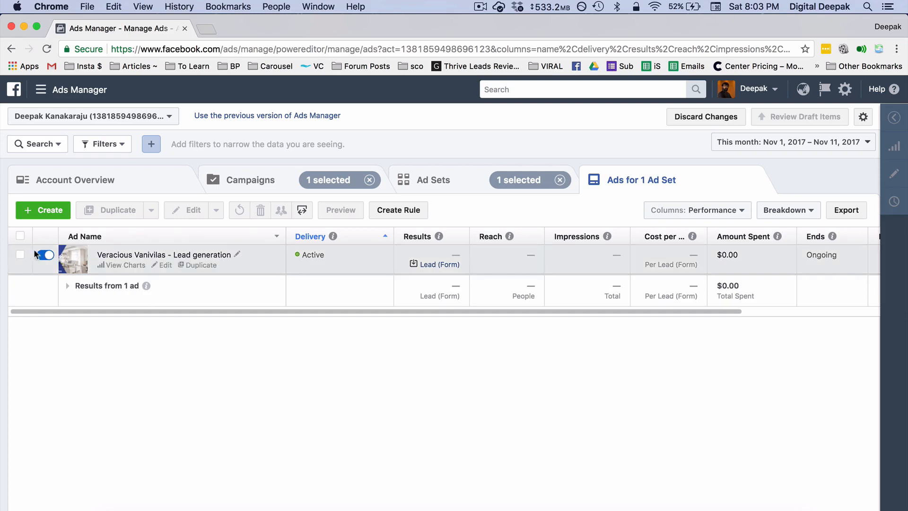
- Preview the Veracious Vanivilas - Lead generation ad and open it as a Facebook post with comments
click(20, 256)
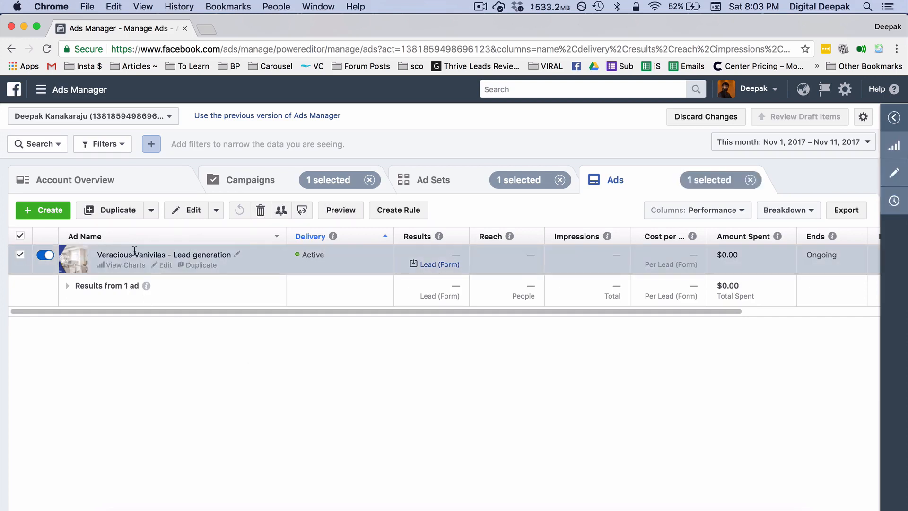
click(341, 210)
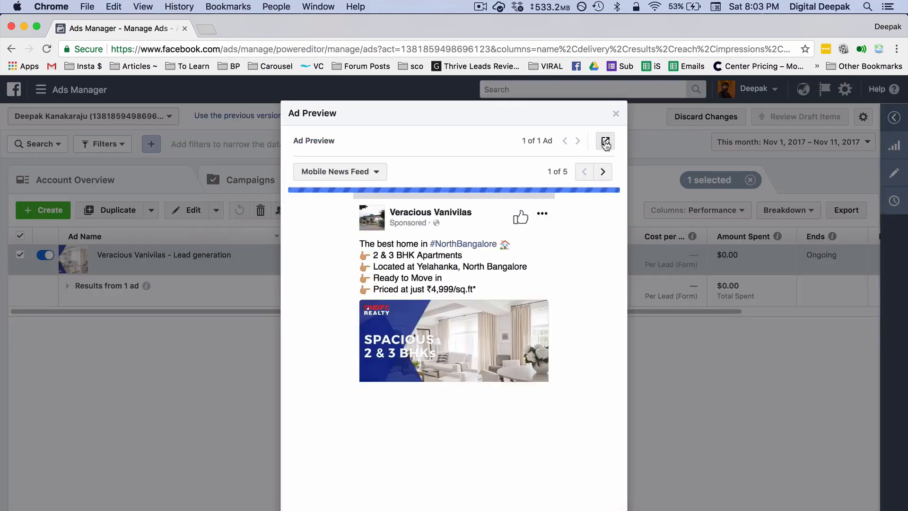
click(605, 142)
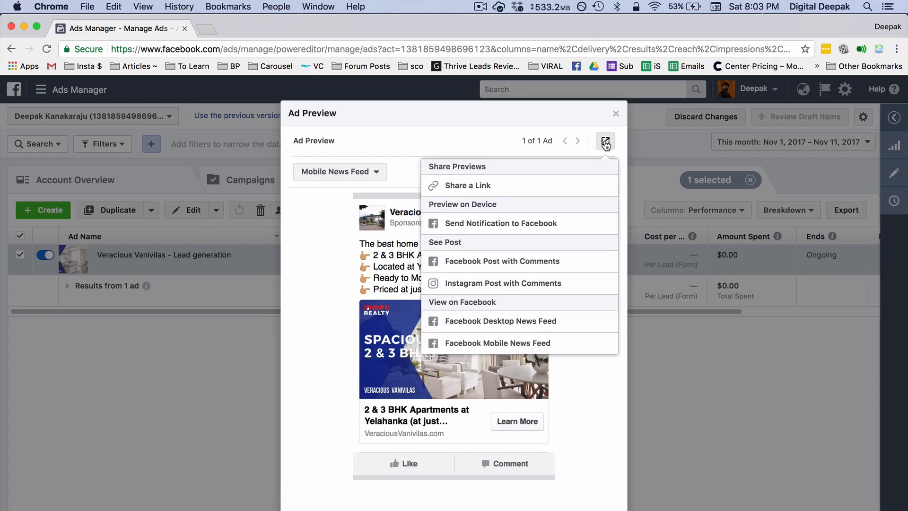
click(536, 273)
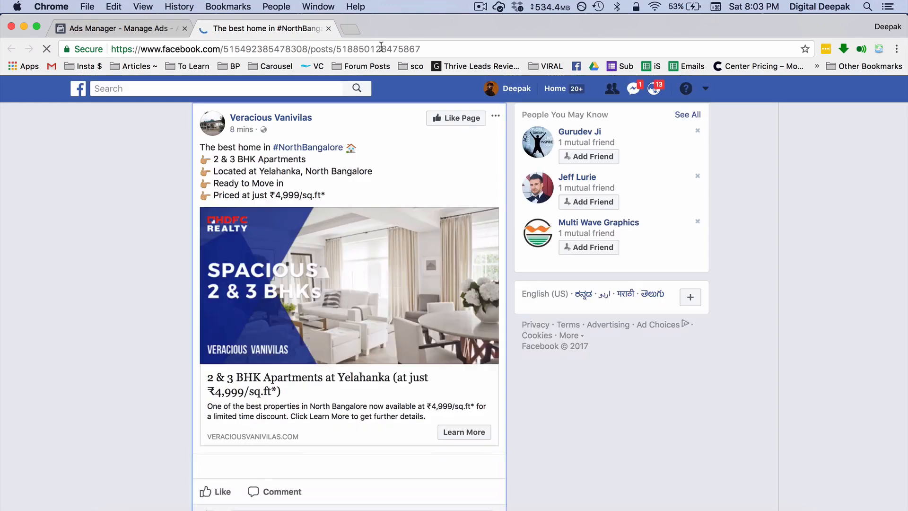
click(382, 50)
click(428, 47)
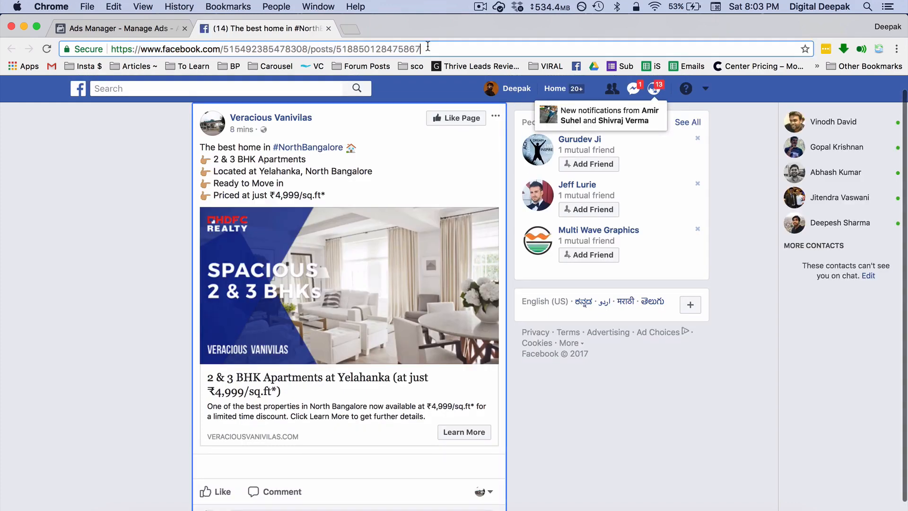
click(117, 200)
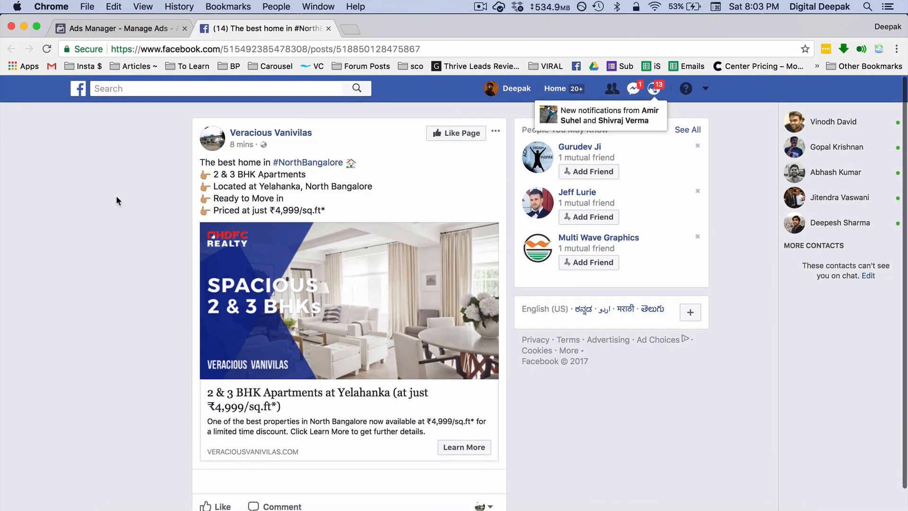
- Open the lead form through the post's Learn More link and examine its intro text, contact fields and submission area
click(474, 455)
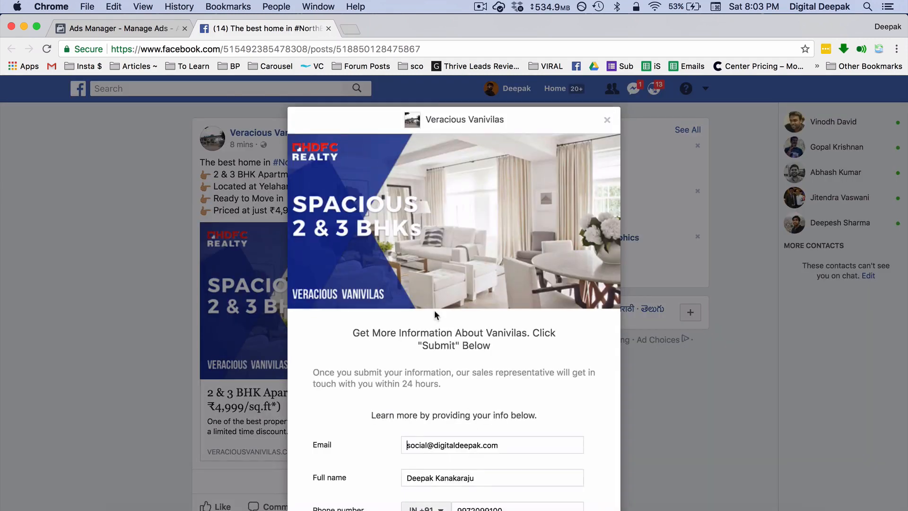
scroll(437, 400, down, 4)
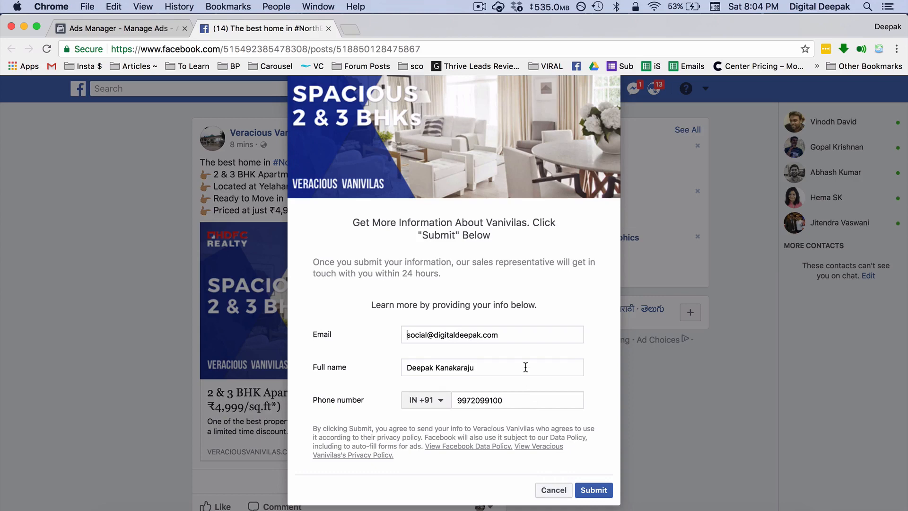
scroll(525, 366, up, 3)
scroll(525, 366, up, 2)
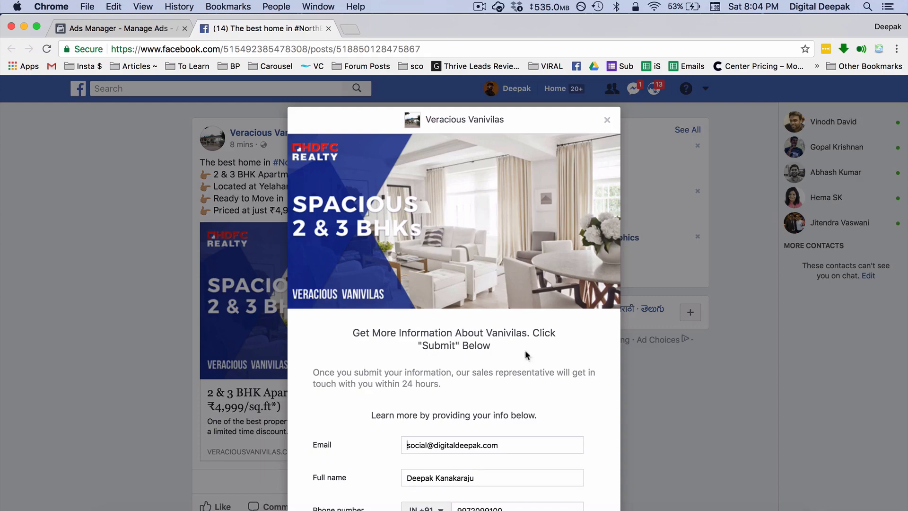
scroll(539, 255, down, 5)
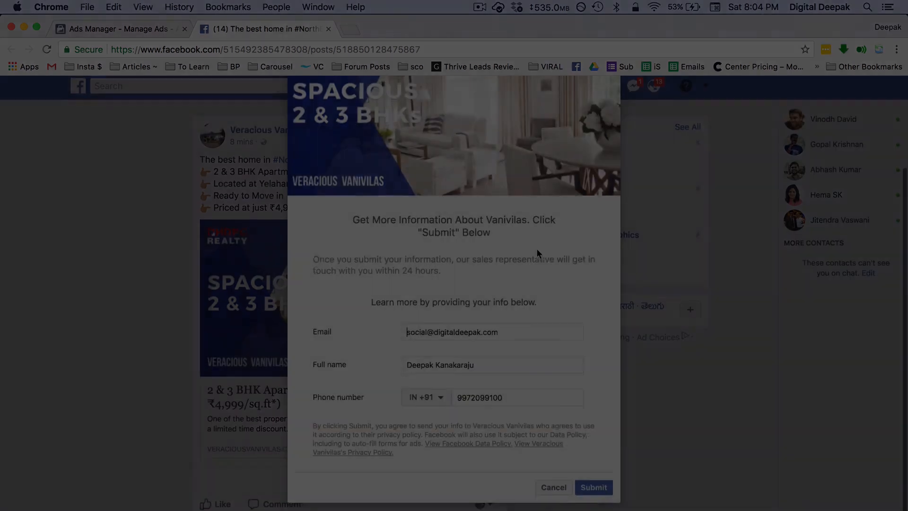